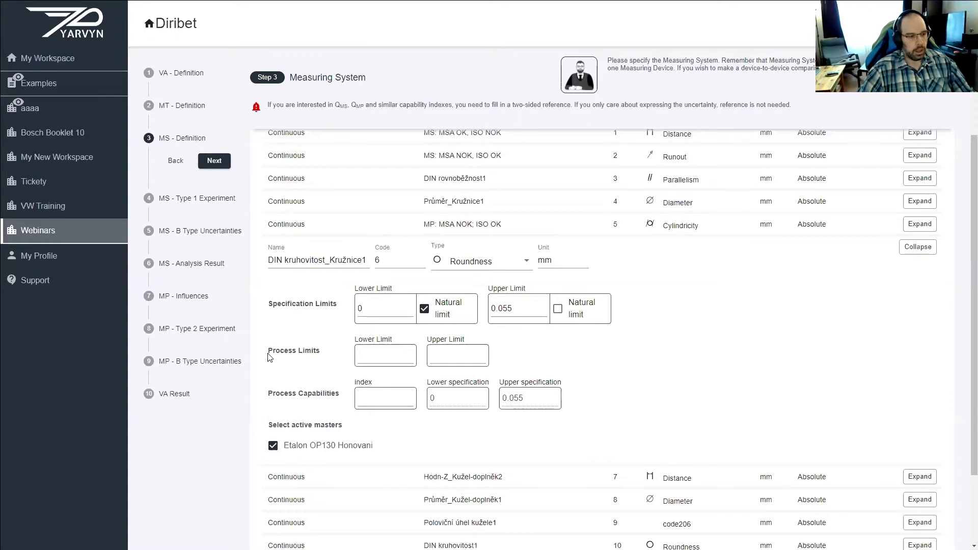
# Set the process limits of characteristic DIN kruhovitost_Kružnice1 to 0.02 lower and 0.04 upper.
pyautogui.moveTo(267, 351); pyautogui.dragTo(321, 352)
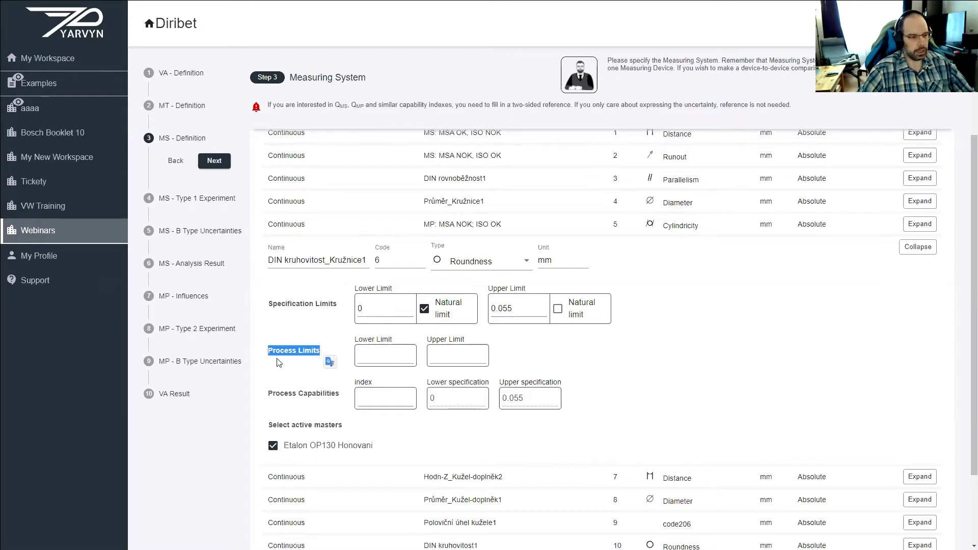
pyautogui.click(583, 360)
pyautogui.click(373, 350)
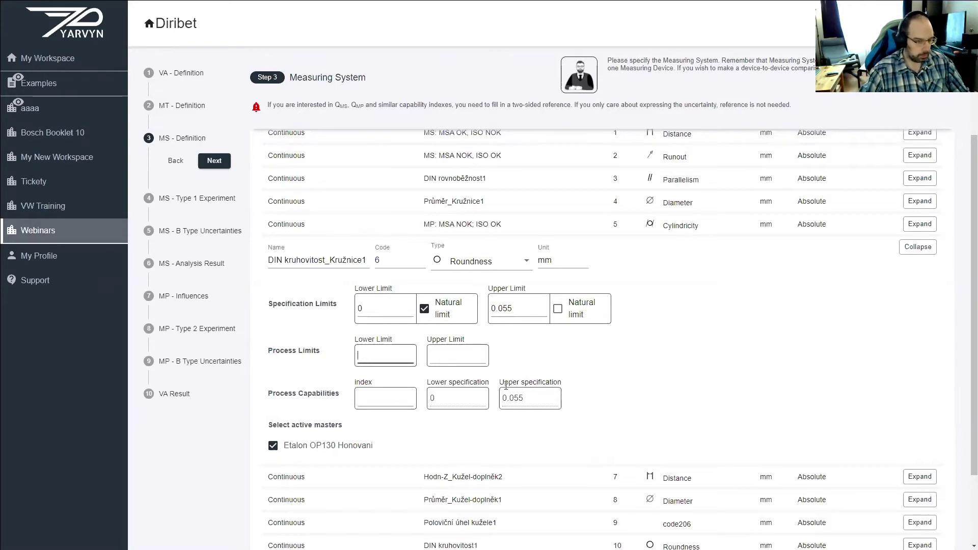
pyautogui.write('0')
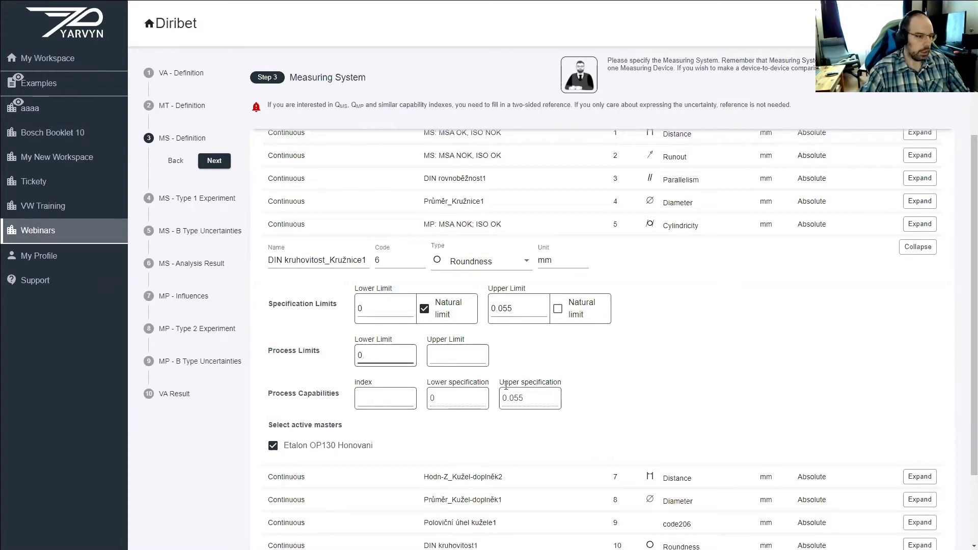
pyautogui.write('.02')
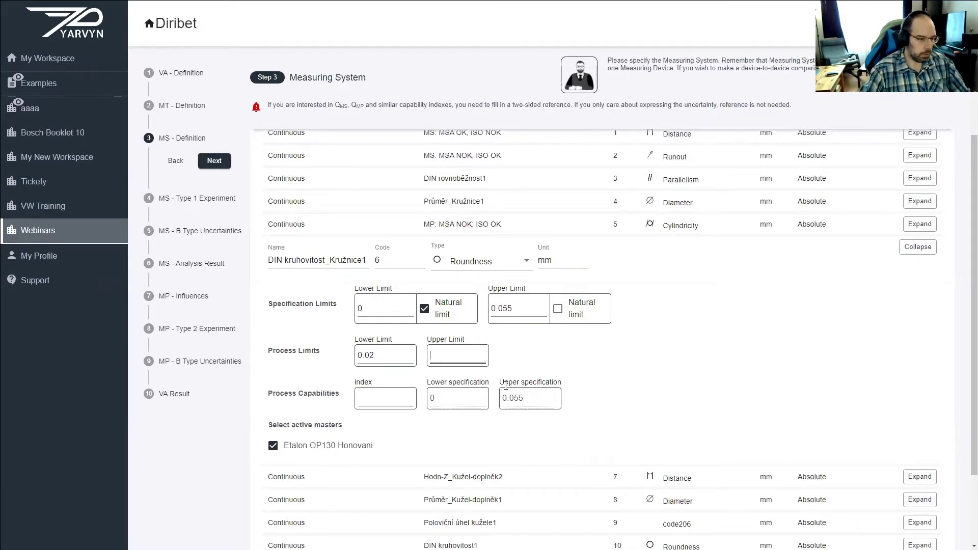
pyautogui.write('0004')
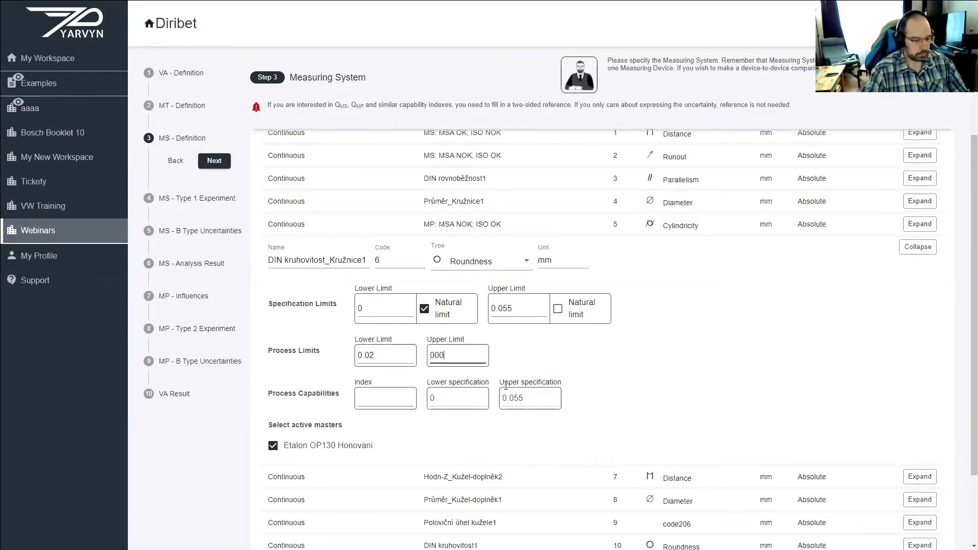
pyautogui.click(433, 356)
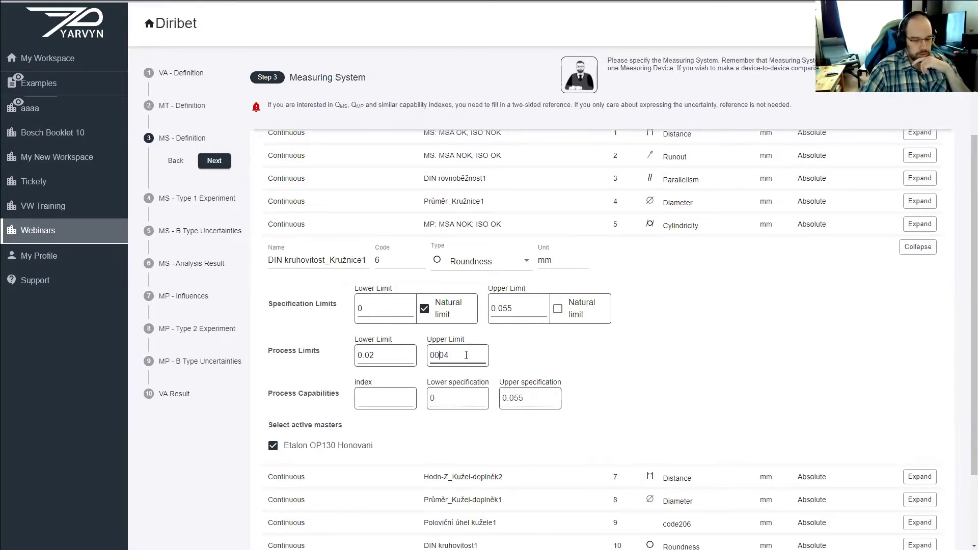
pyautogui.hotkey('ctrl', 'a')
pyautogui.press('BackSpace')
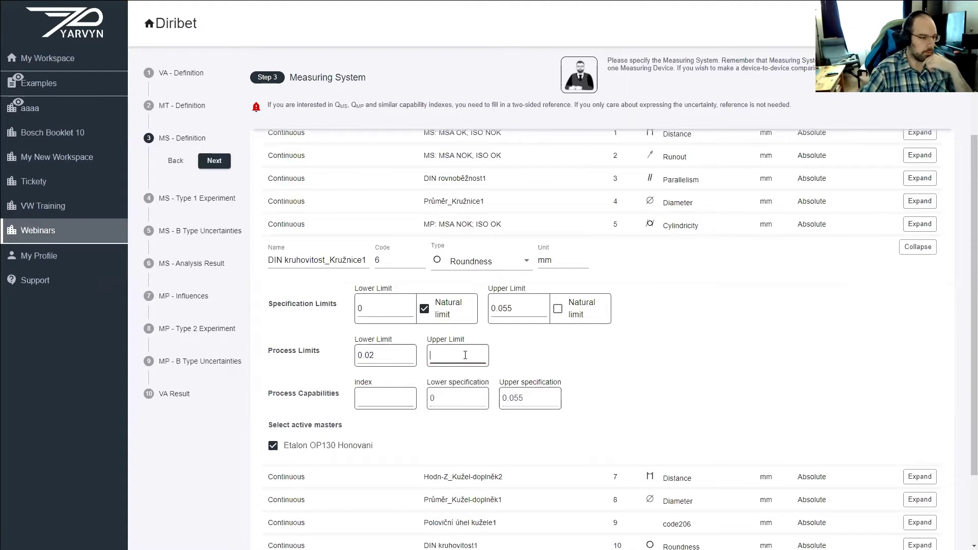
pyautogui.write('0')
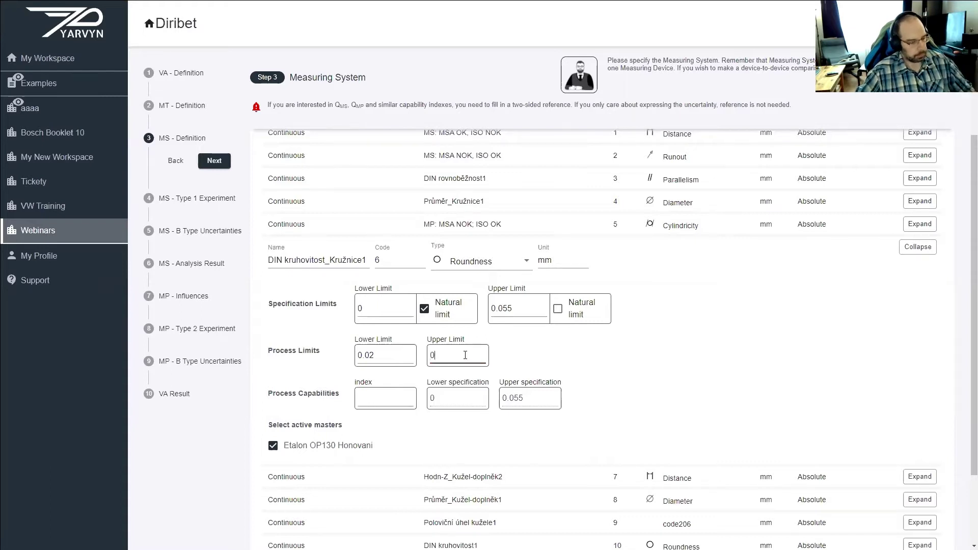
pyautogui.write('.04')
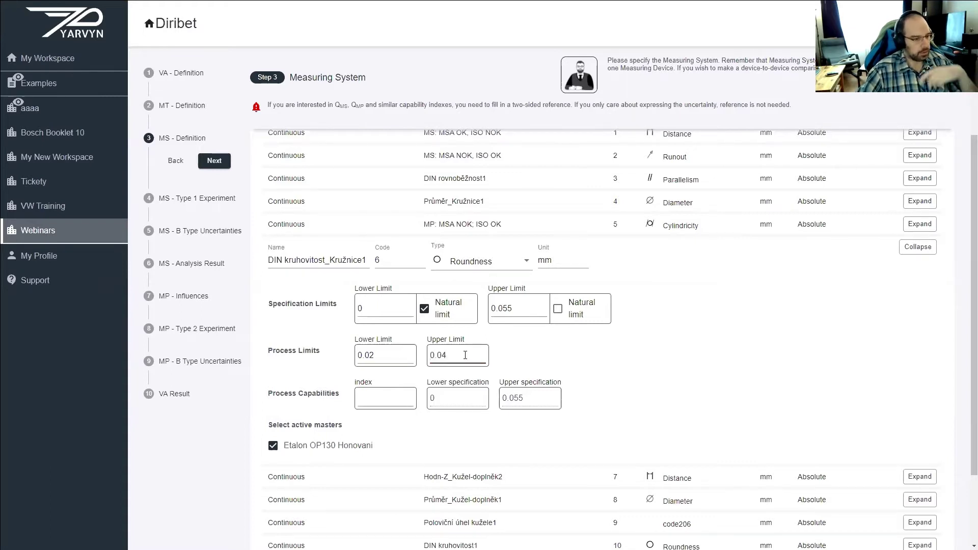
pyautogui.moveTo(323, 351); pyautogui.dragTo(267, 351)
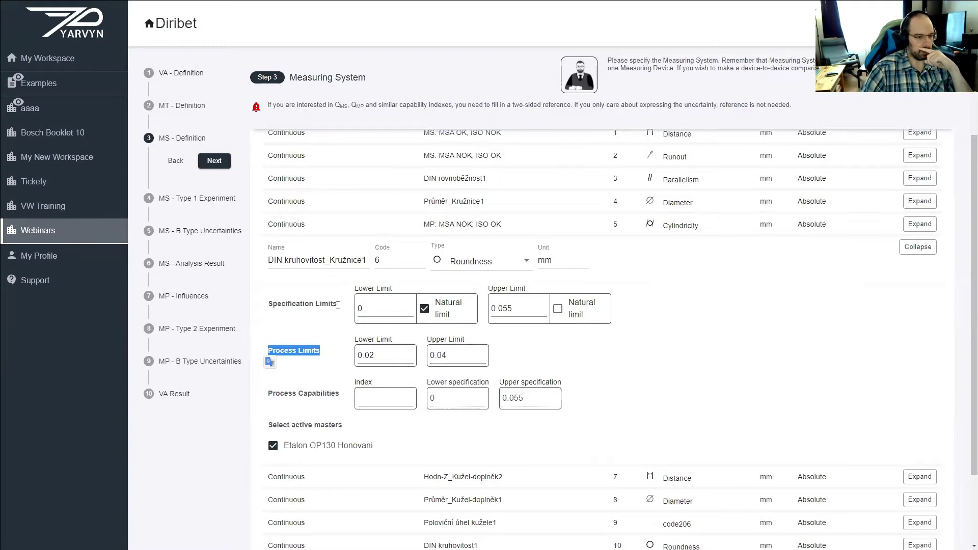
# Set the process capability index of DIN kruhovitost_Kružnice1 to 3.9.
pyautogui.click(379, 402)
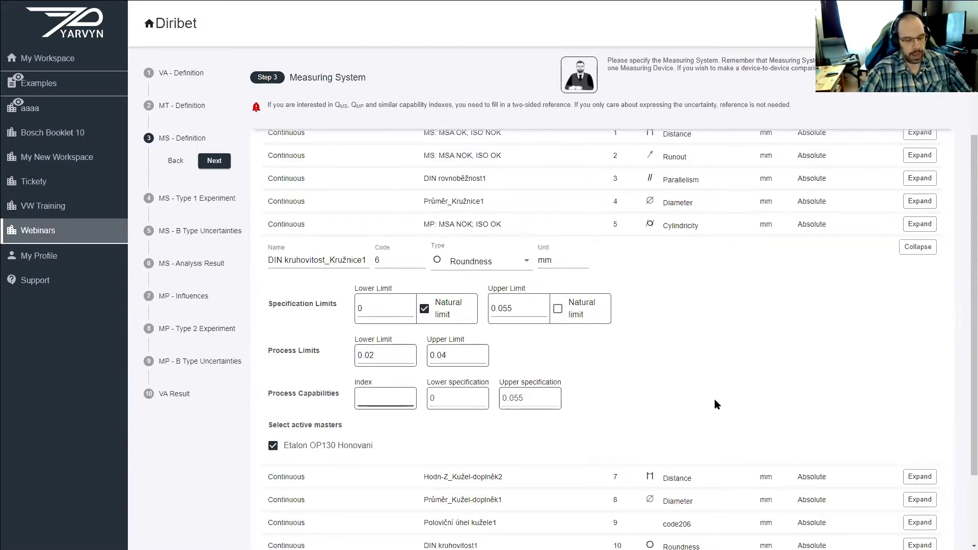
pyautogui.write('3')
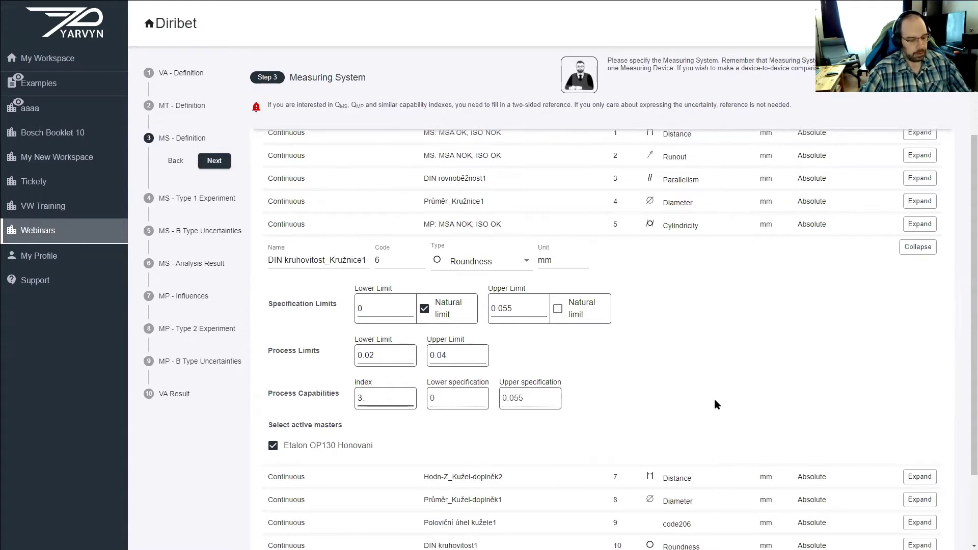
pyautogui.write('.9')
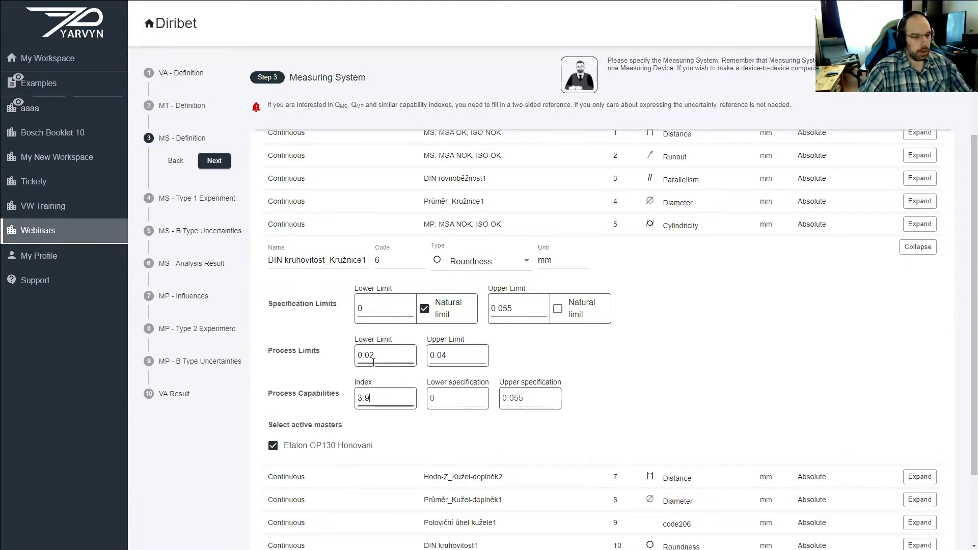
# Clear the process limits and the process capability index entered for DIN kruhovitost_Kružnice1.
pyautogui.click(385, 319)
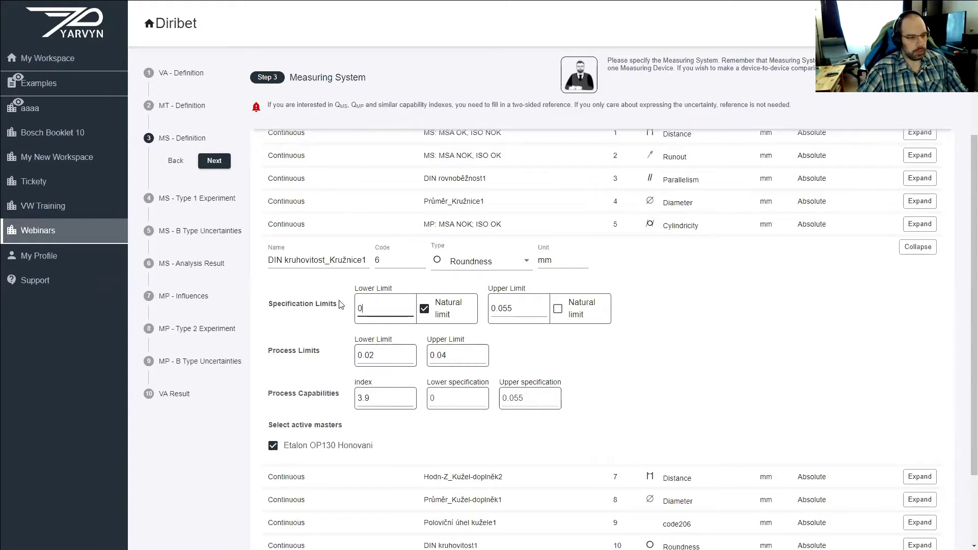
pyautogui.press('Tab')
pyautogui.press('BackSpace')
pyautogui.press('Tab')
pyautogui.press('BackSpace')
pyautogui.press('Tab')
pyautogui.press('BackSpace')
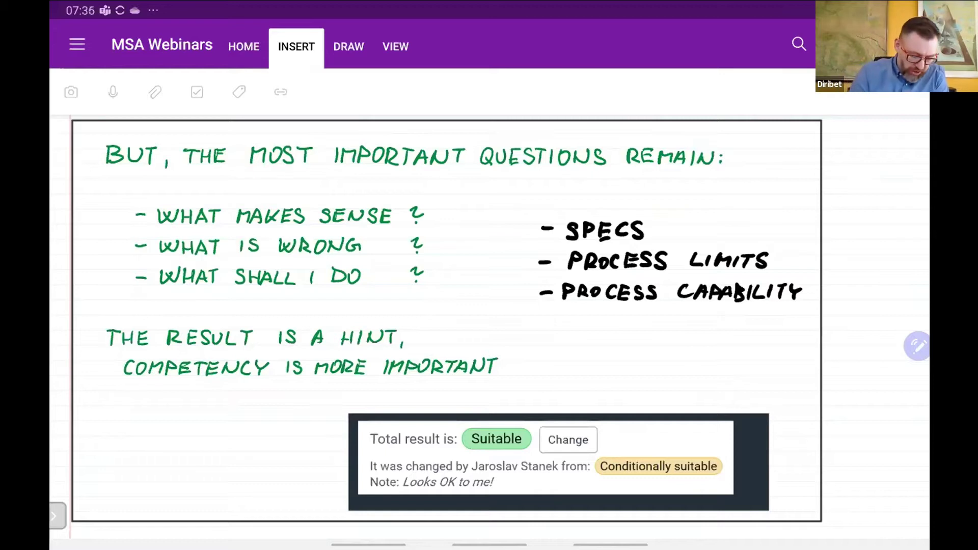
# In the OneNote page MSA Webinars, draw a small red pen arrow pointing at the SPECS item.
pyautogui.click(683, 362)
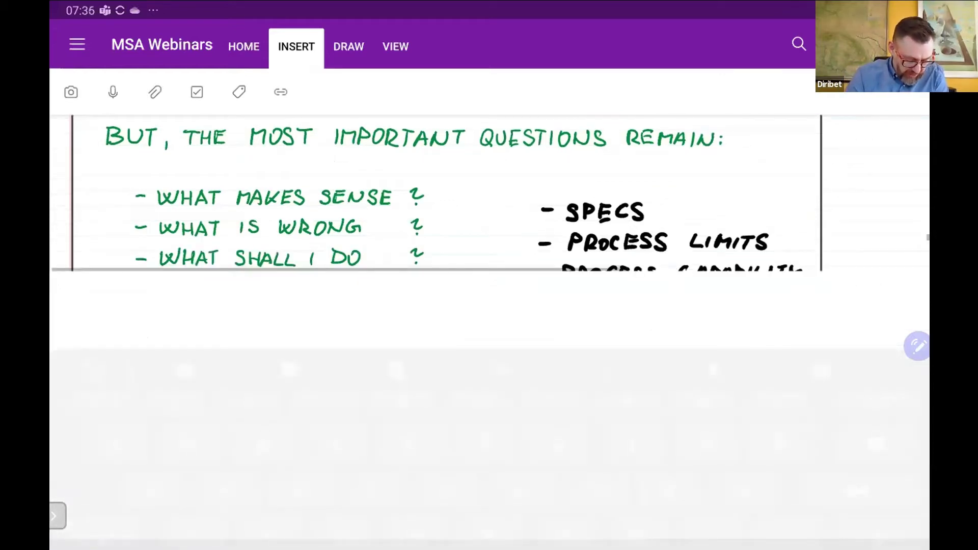
pyautogui.click(842, 209)
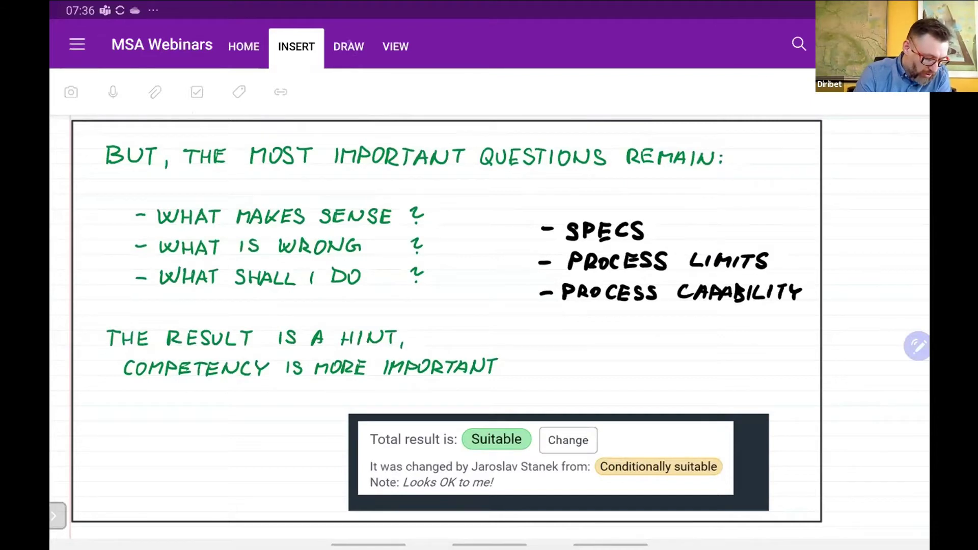
pyautogui.click(349, 46)
pyautogui.click(182, 91)
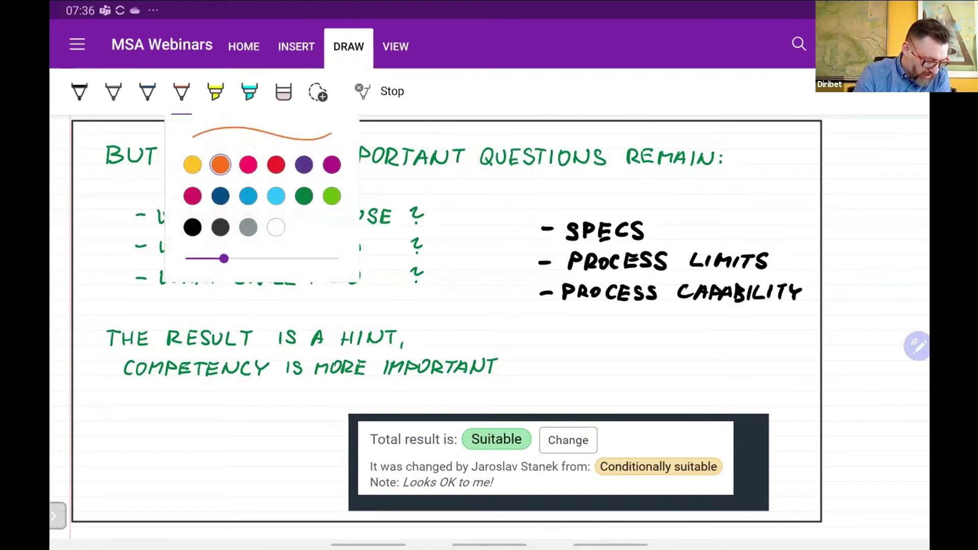
pyautogui.click(275, 165)
pyautogui.moveTo(509, 228)
pyautogui.mouseDown()
pyautogui.moveTo(522, 225)
pyautogui.moveTo(515, 234)
pyautogui.mouseUp()
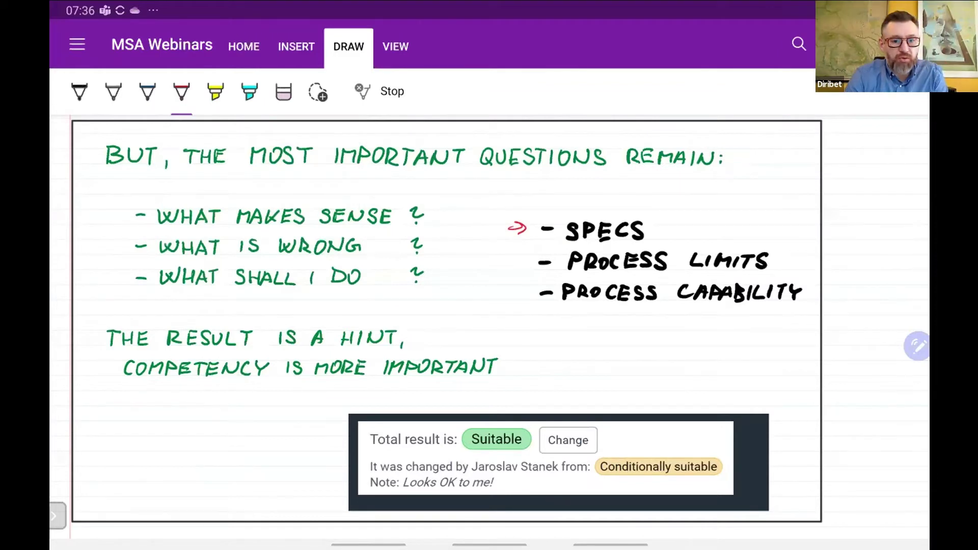
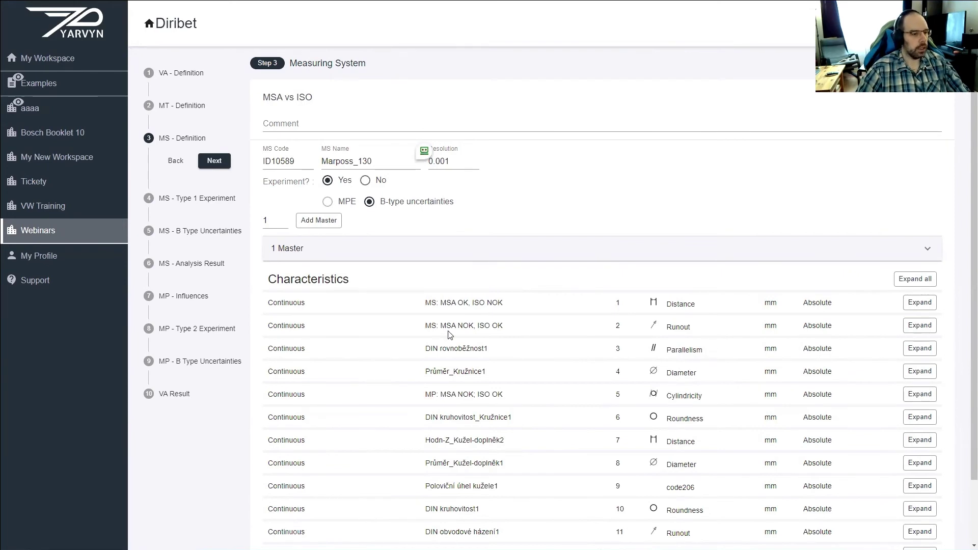
# In Yarvyn, examine the dimensions of the working standard master and the limits of characteristic DIN rovnoběžnost1.
pyautogui.click(574, 252)
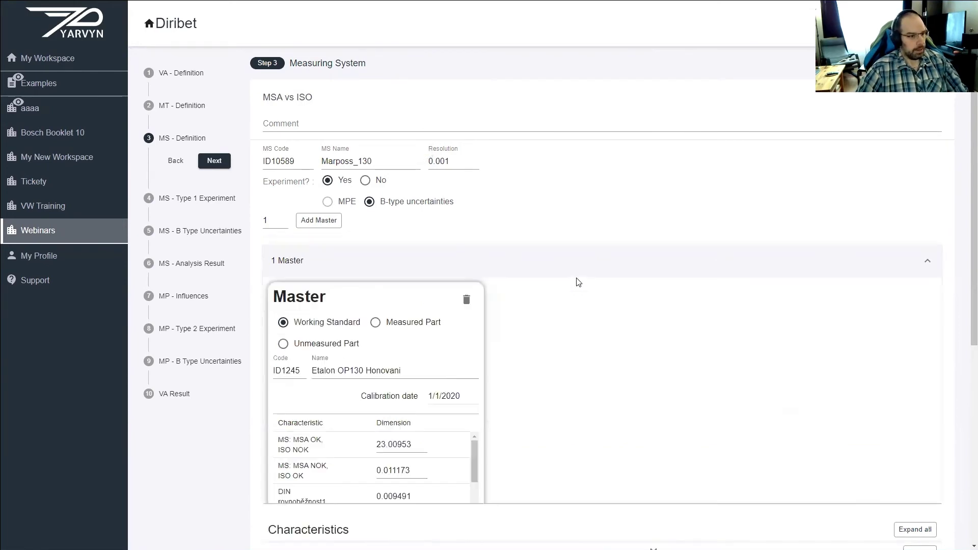
pyautogui.scroll(-2, 579, 279)
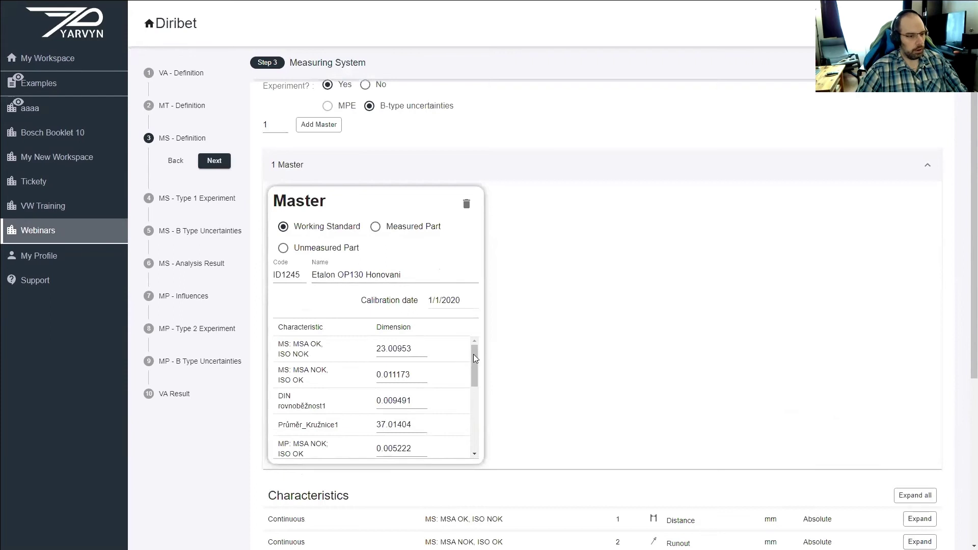
pyautogui.scroll(-3, 473, 412)
pyautogui.scroll(3, 473, 413)
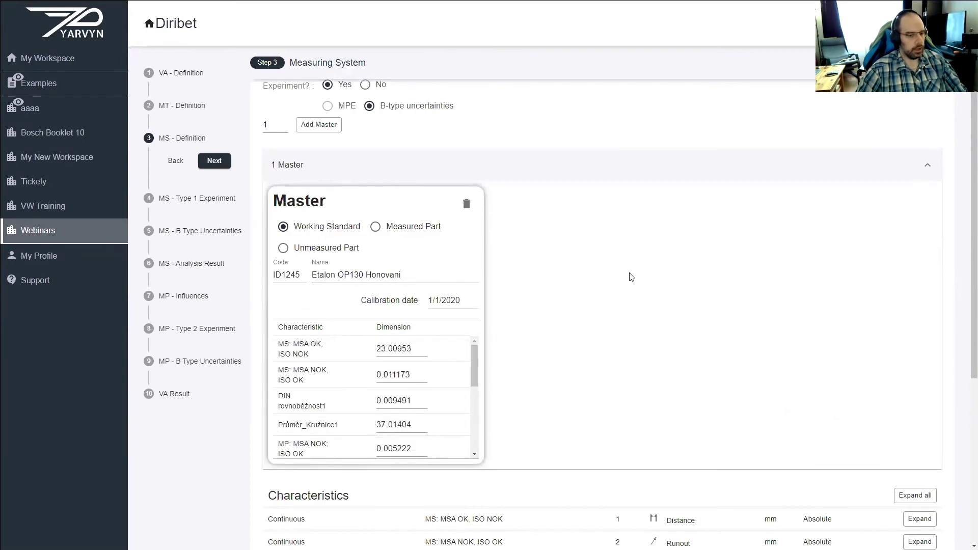
pyautogui.scroll(-6, 632, 278)
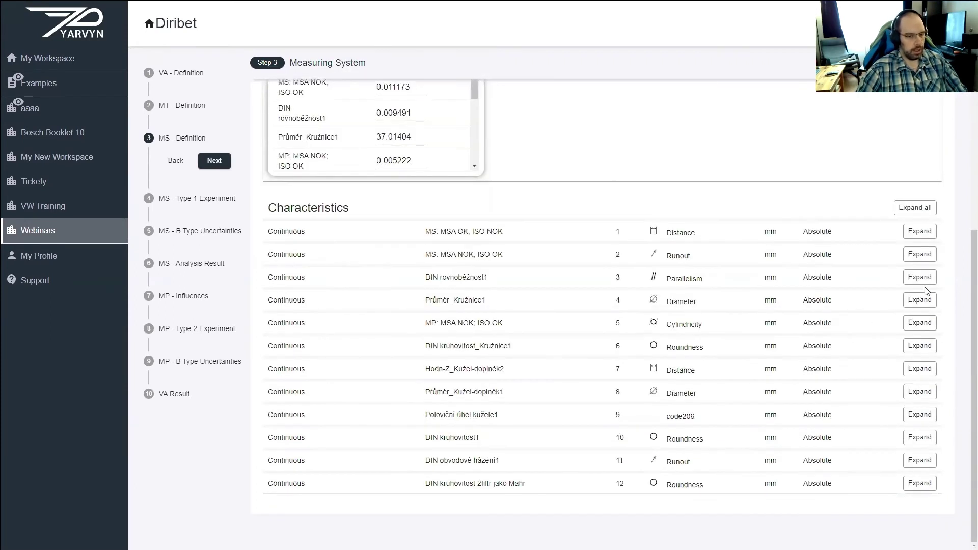
pyautogui.click(925, 278)
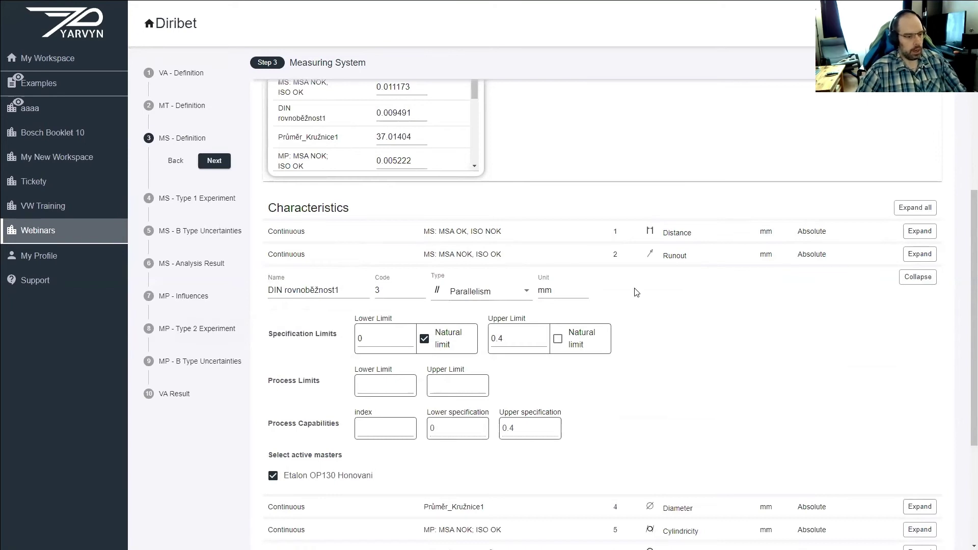
pyautogui.scroll(2, 602, 250)
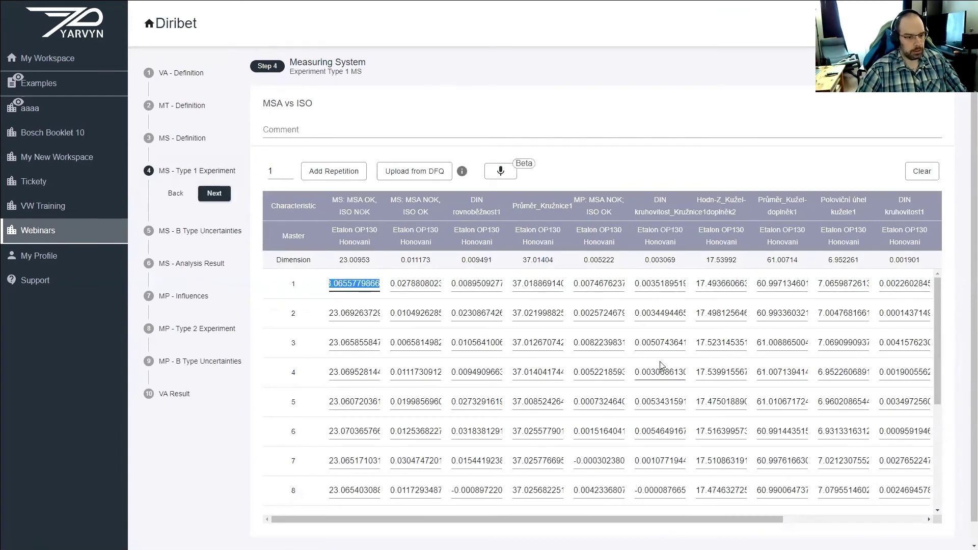
# Review the Type 1 experiment repetitions and the measuring system's B type uncertainties, including Teplota, and proceed to the analysis result.
pyautogui.scroll(-4, 661, 367)
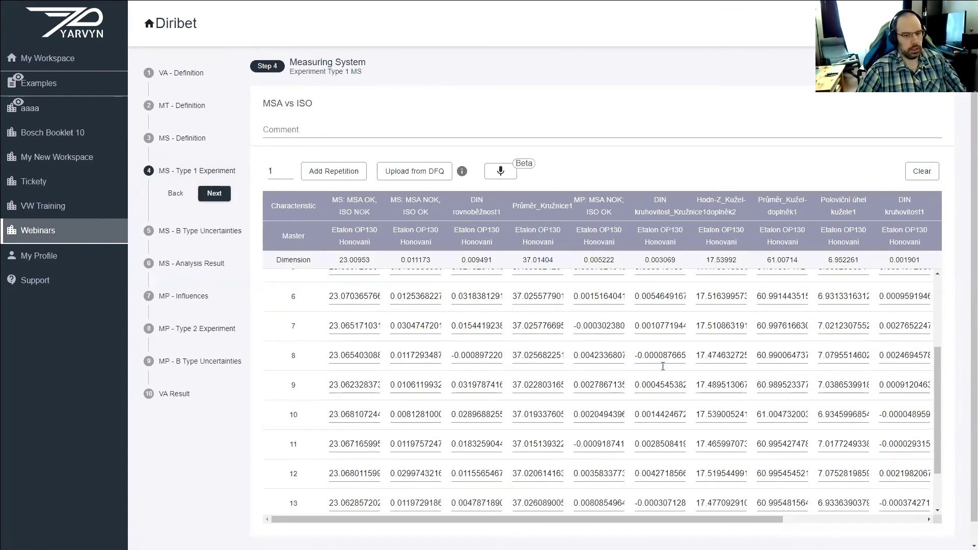
pyautogui.scroll(4, 661, 368)
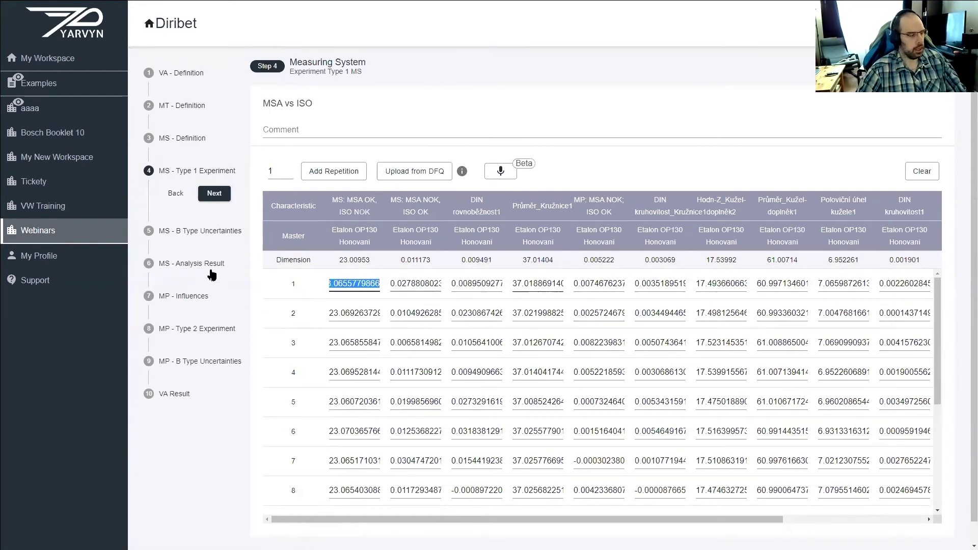
pyautogui.click(214, 194)
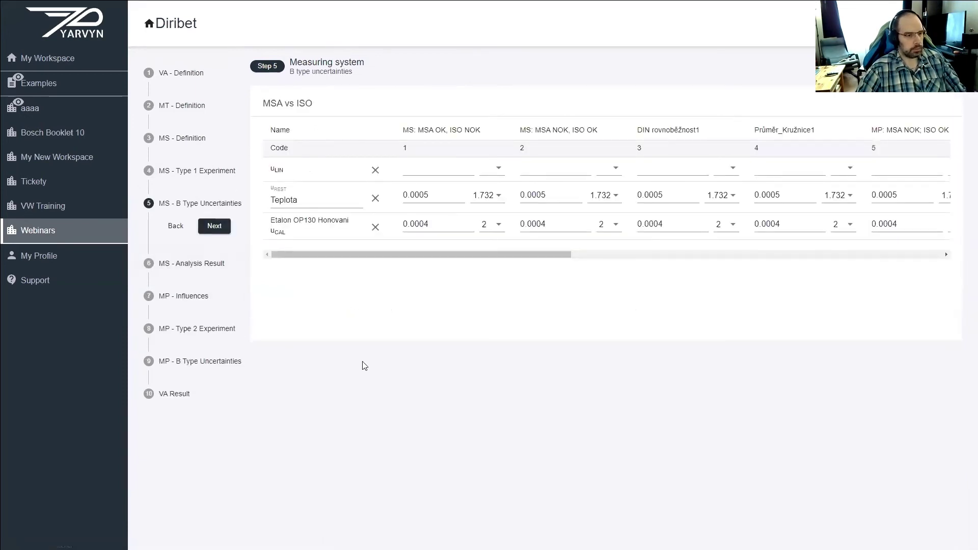
pyautogui.doubleClick(297, 200)
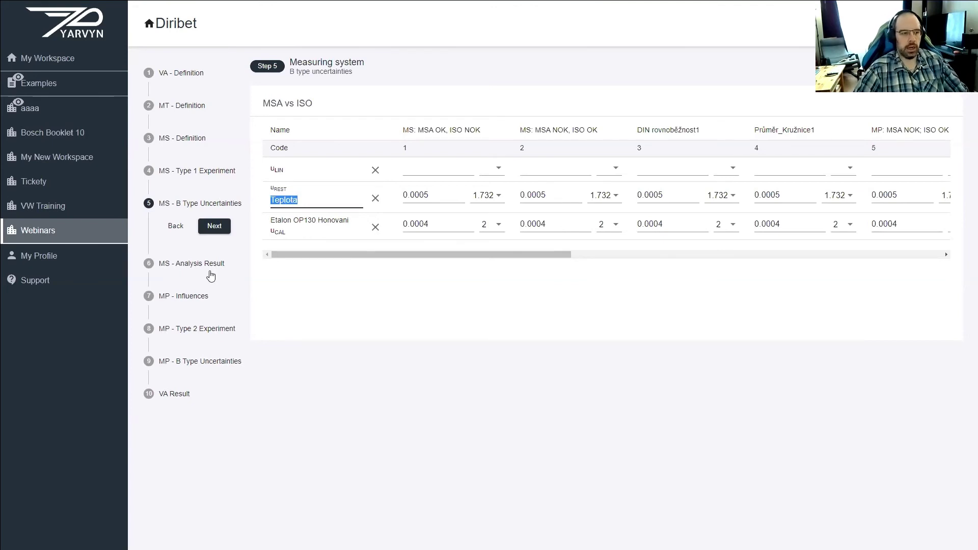
pyautogui.click(220, 230)
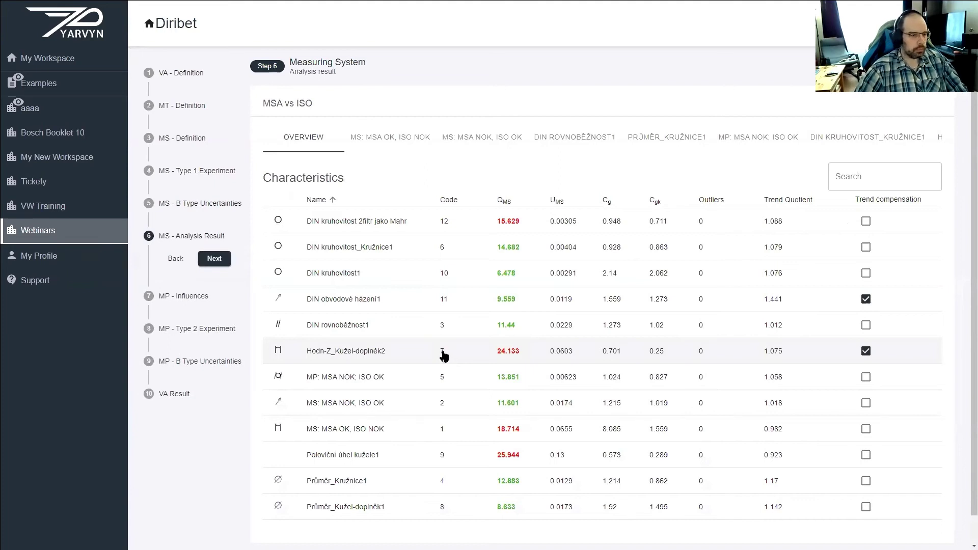
# Sort the analysis overview by code and examine the Cg and Cgk values of MS: MSA OK, ISO NOK.
pyautogui.click(450, 201)
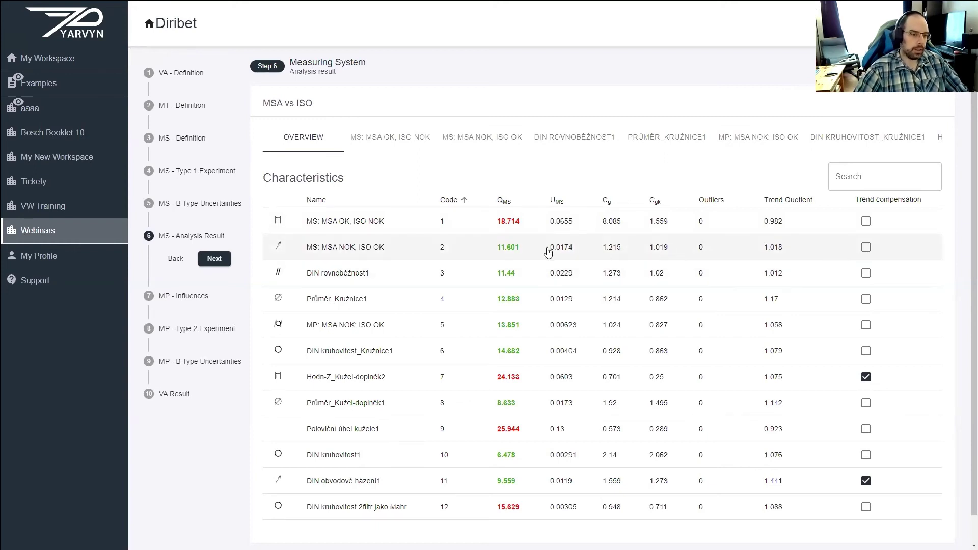
pyautogui.click(636, 222)
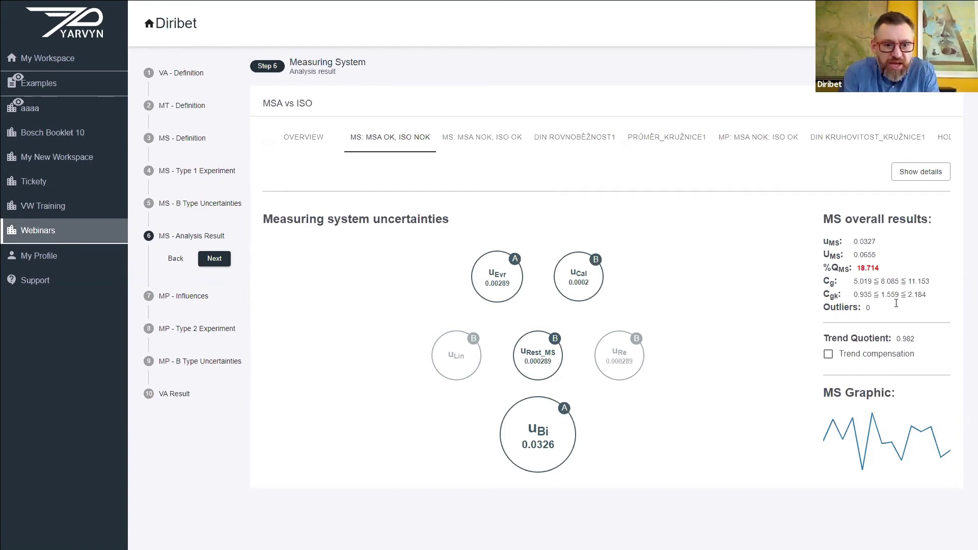
pyautogui.moveTo(882, 281); pyautogui.dragTo(901, 280)
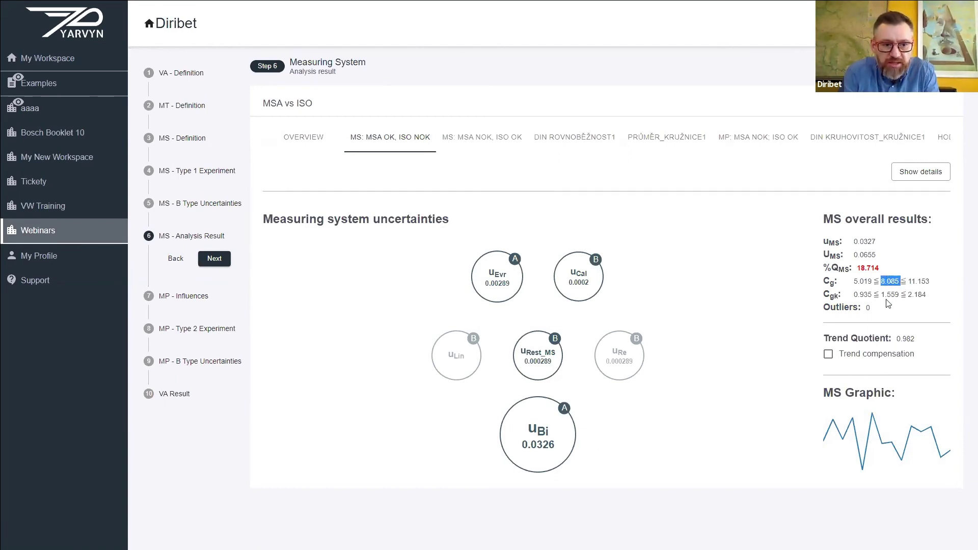
pyautogui.click(883, 294)
pyautogui.moveTo(882, 282); pyautogui.dragTo(900, 280)
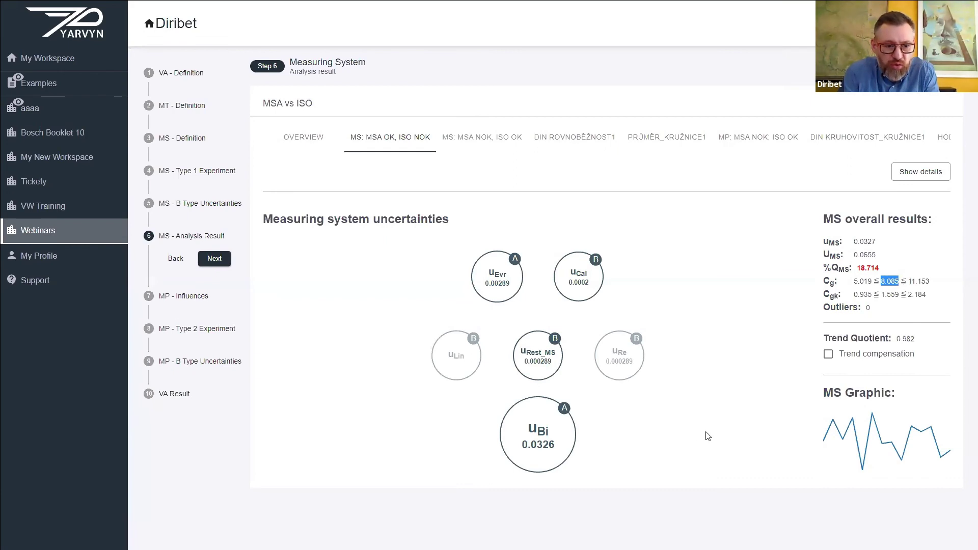
pyautogui.moveTo(881, 294); pyautogui.dragTo(900, 294)
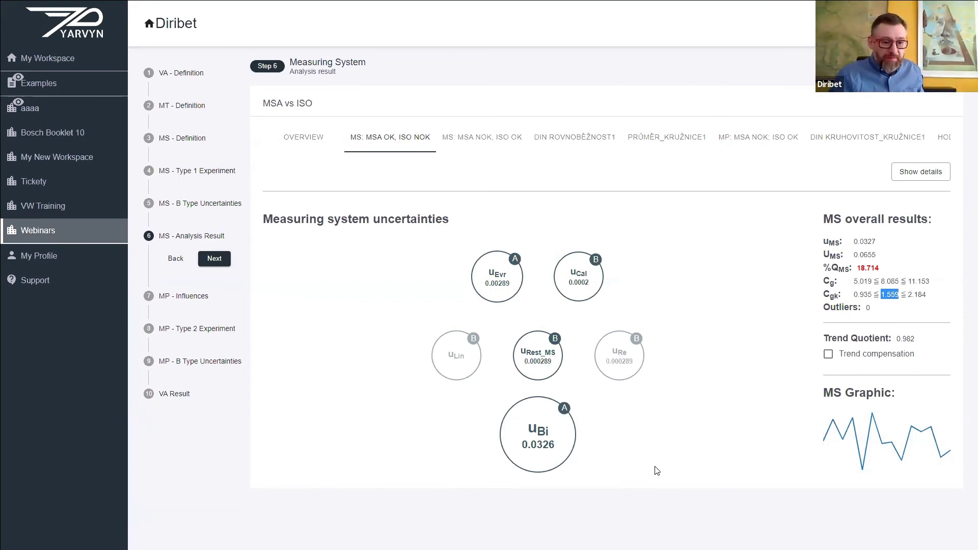
# Compare the results and detailed Type 1 experiment graphs of MS: MSA OK, ISO NOK and MS: MSA NOK, ISO OK.
pyautogui.click(479, 143)
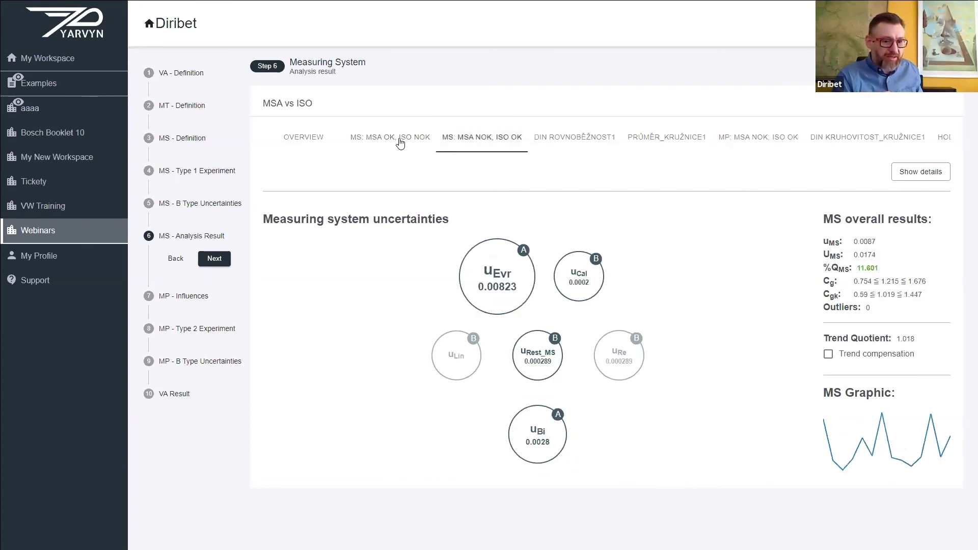
pyautogui.click(375, 139)
pyautogui.click(919, 428)
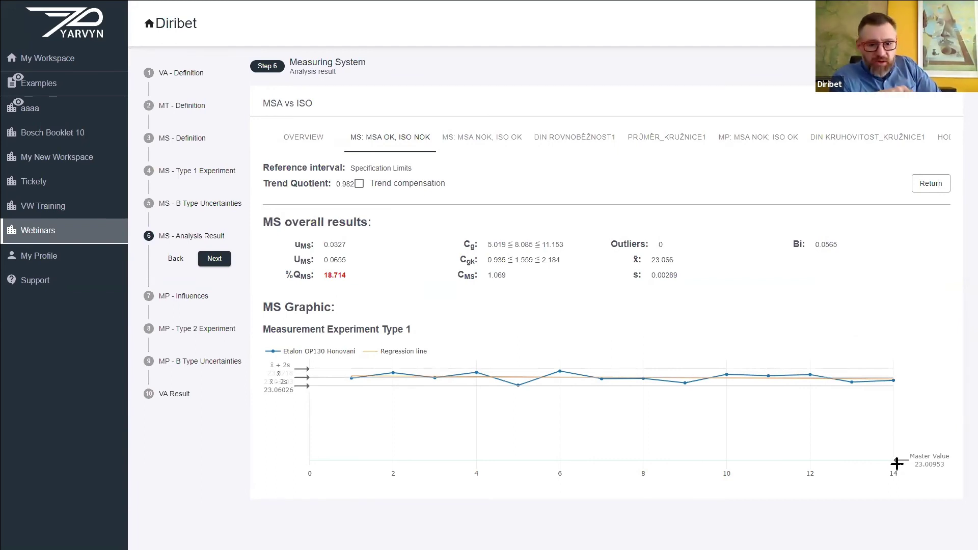
pyautogui.click(496, 148)
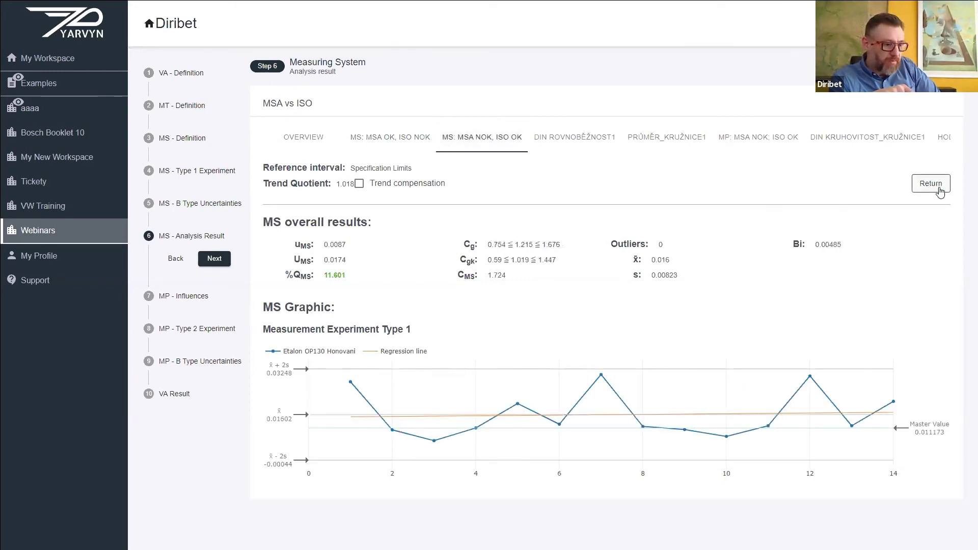